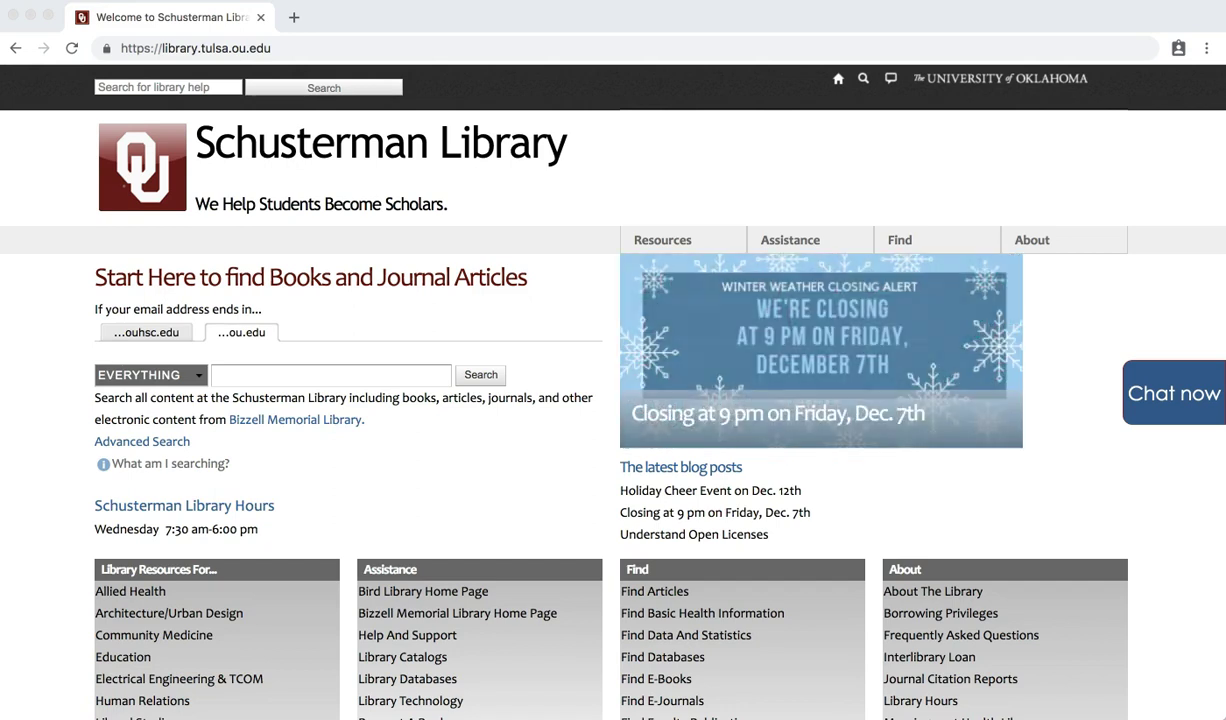
Choose Ovid MEDLINE(R) 1946 to December Week 1 2018 from Ovid's resource list
scroll(762, 570, "down", 3)
left_click(640, 646)
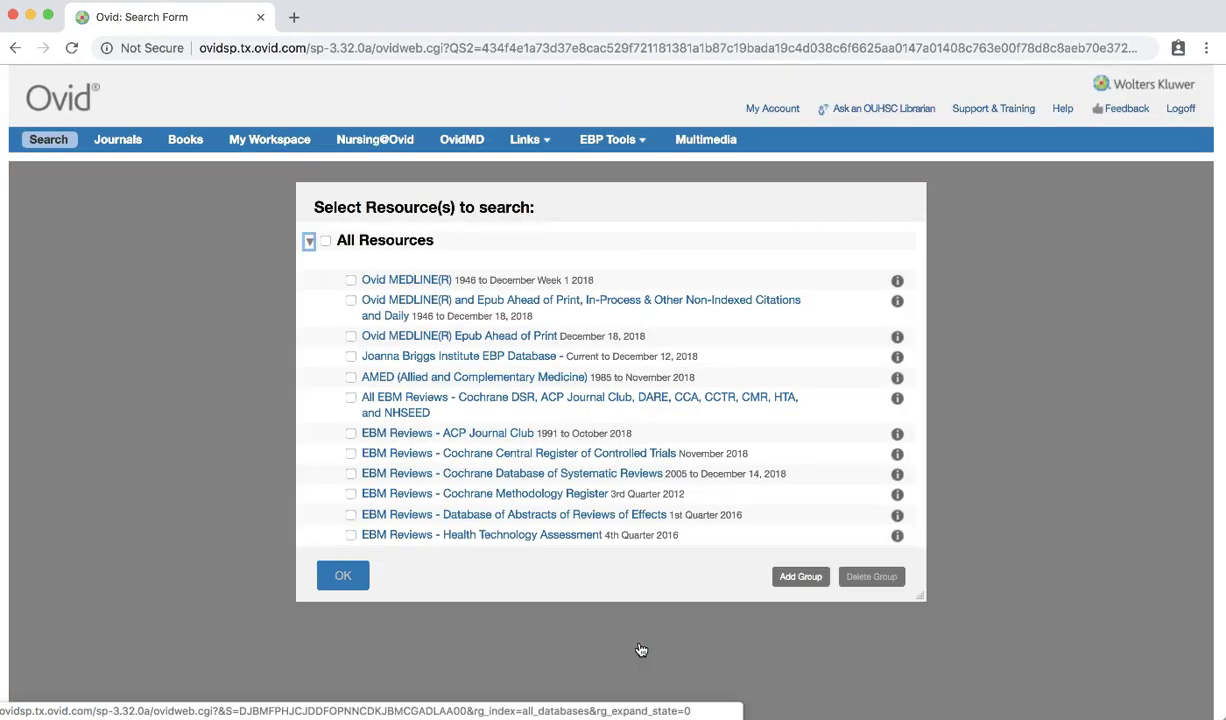
left_click(393, 282)
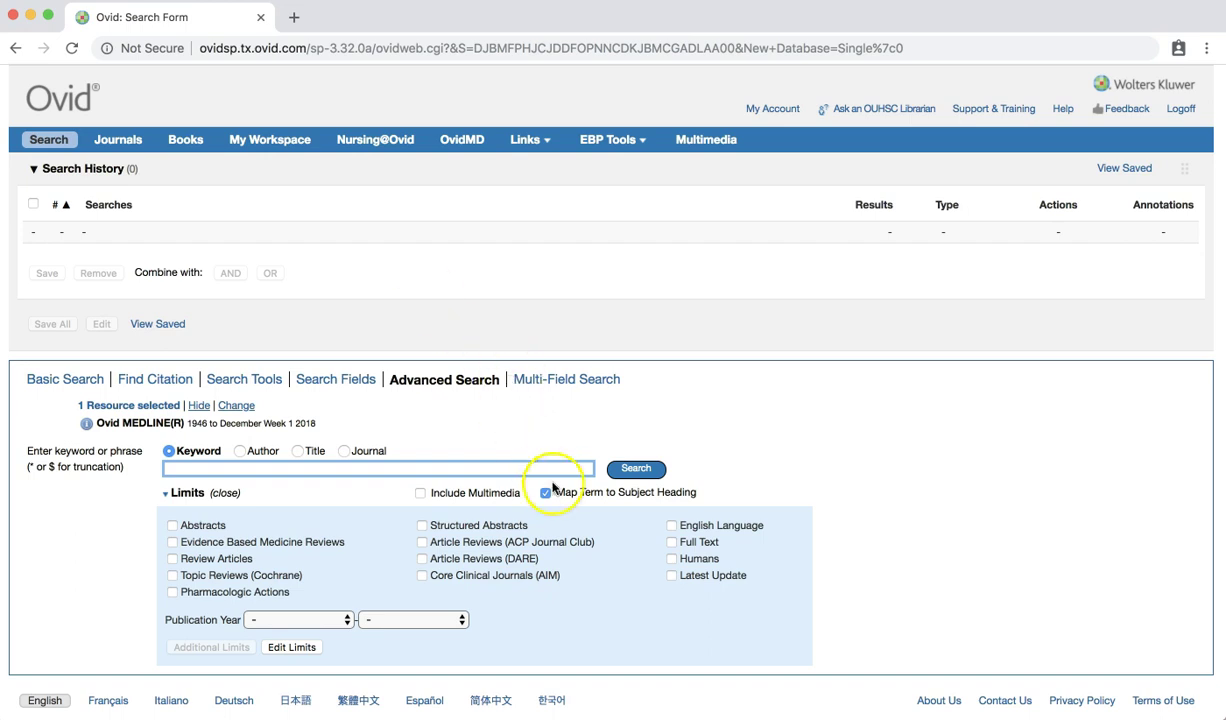
Search the keyword 'sugar sweetened beverage' with Map Term to Subject Heading left on
left_click_drag(553, 493, 697, 495)
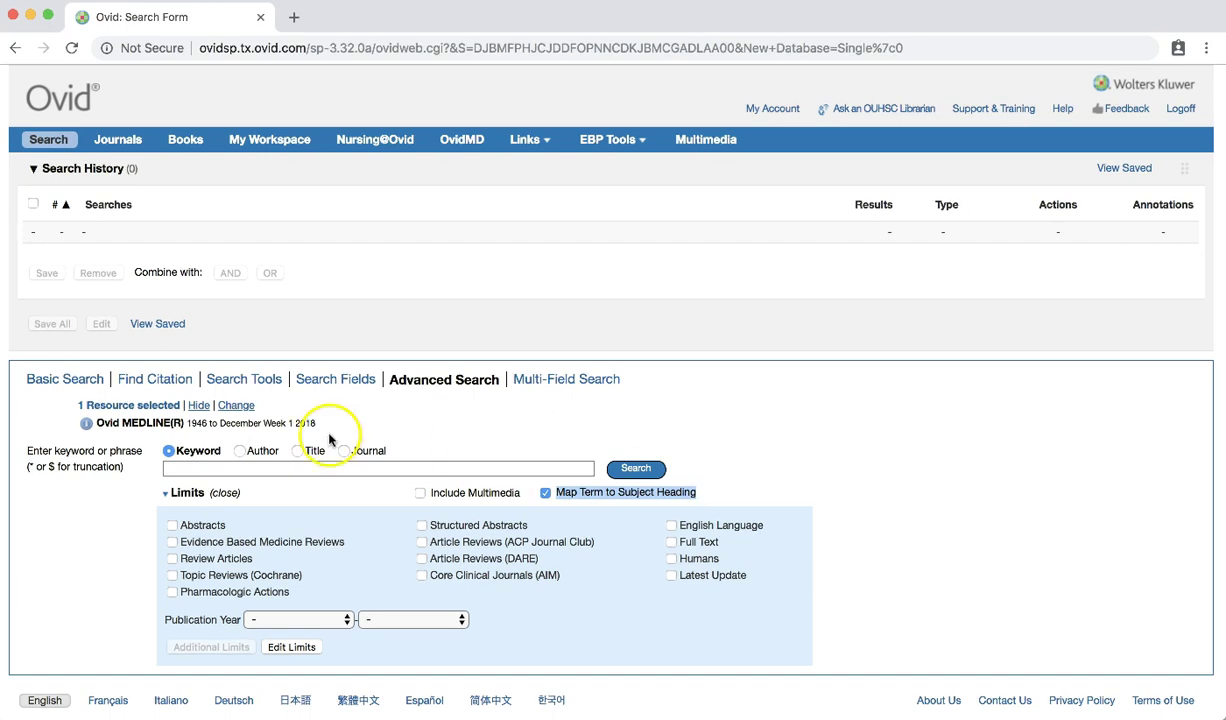
left_click(218, 470)
type("sugar se")
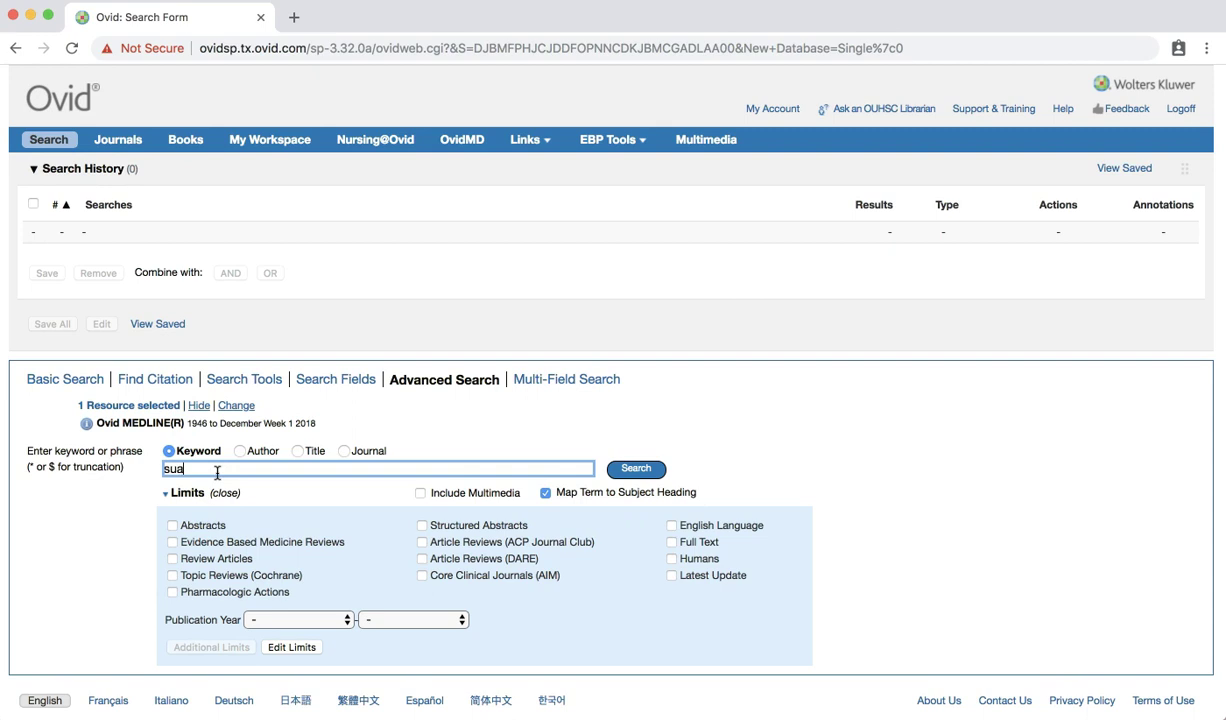
key("BackSpace")
type("weetened beverage")
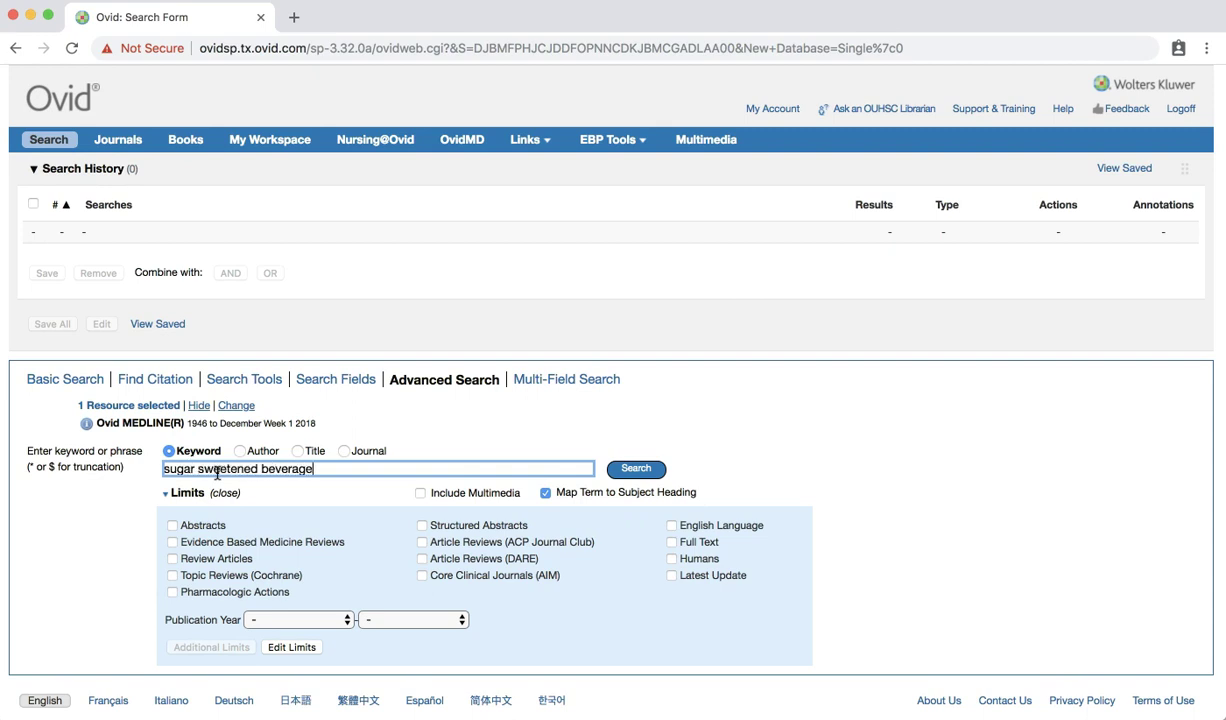
key("Return")
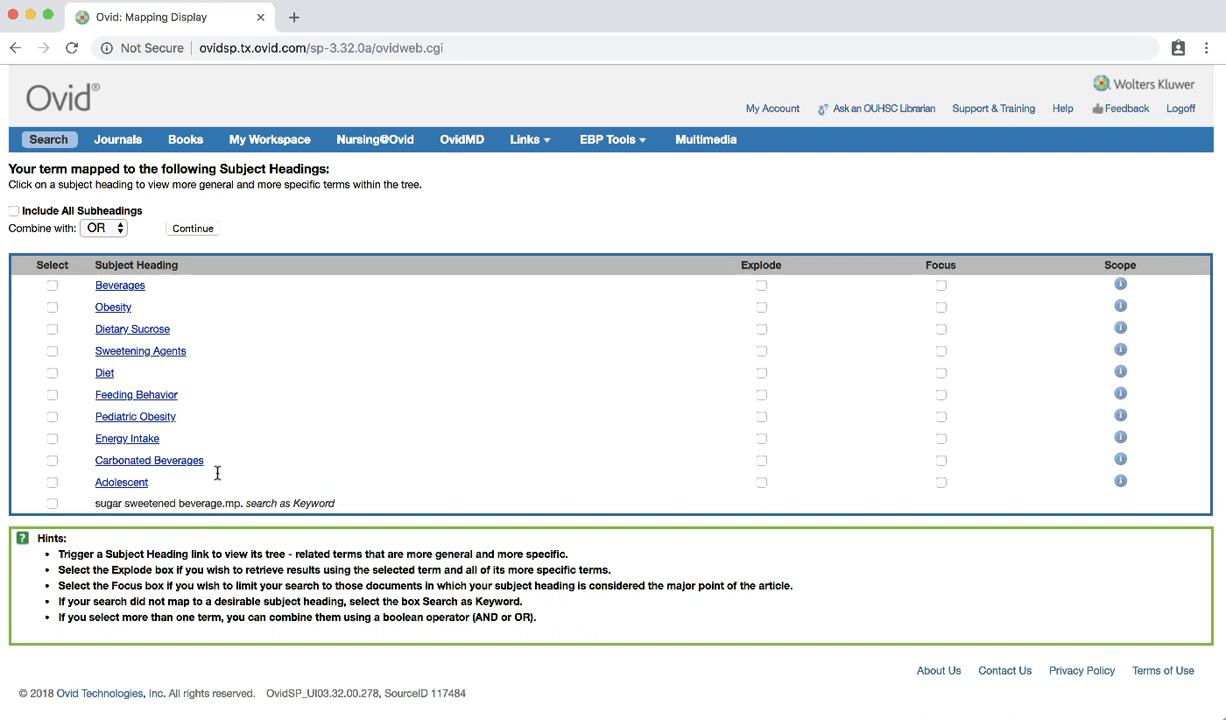
View the Sweetening Agents scope note, highlighting the entry terms artificial sweetener and sugar substitutes
left_click(1121, 350)
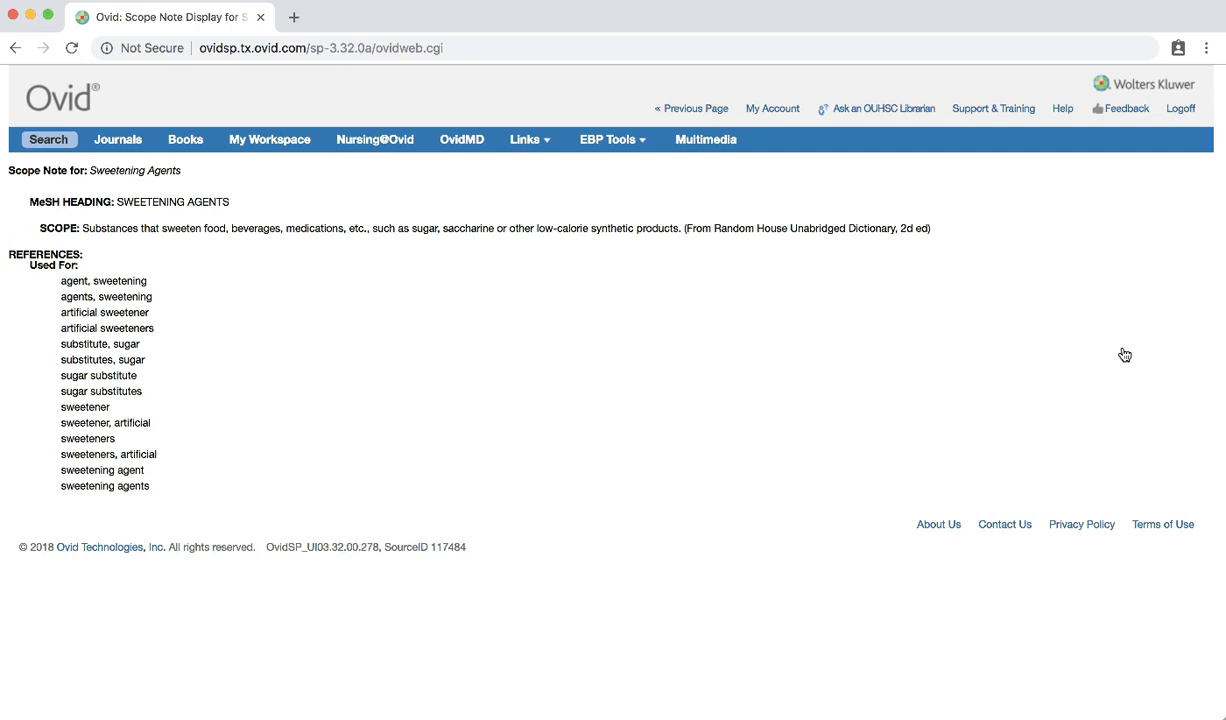
left_click_drag(60, 311, 160, 318)
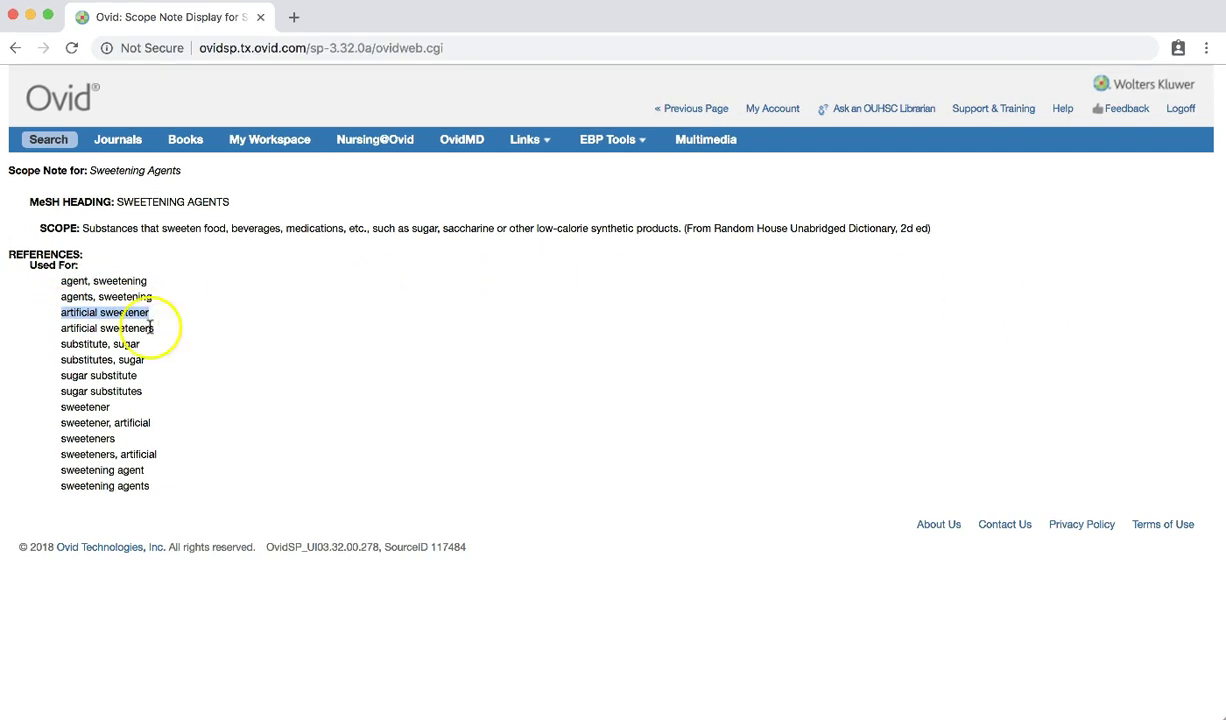
left_click_drag(58, 391, 148, 393)
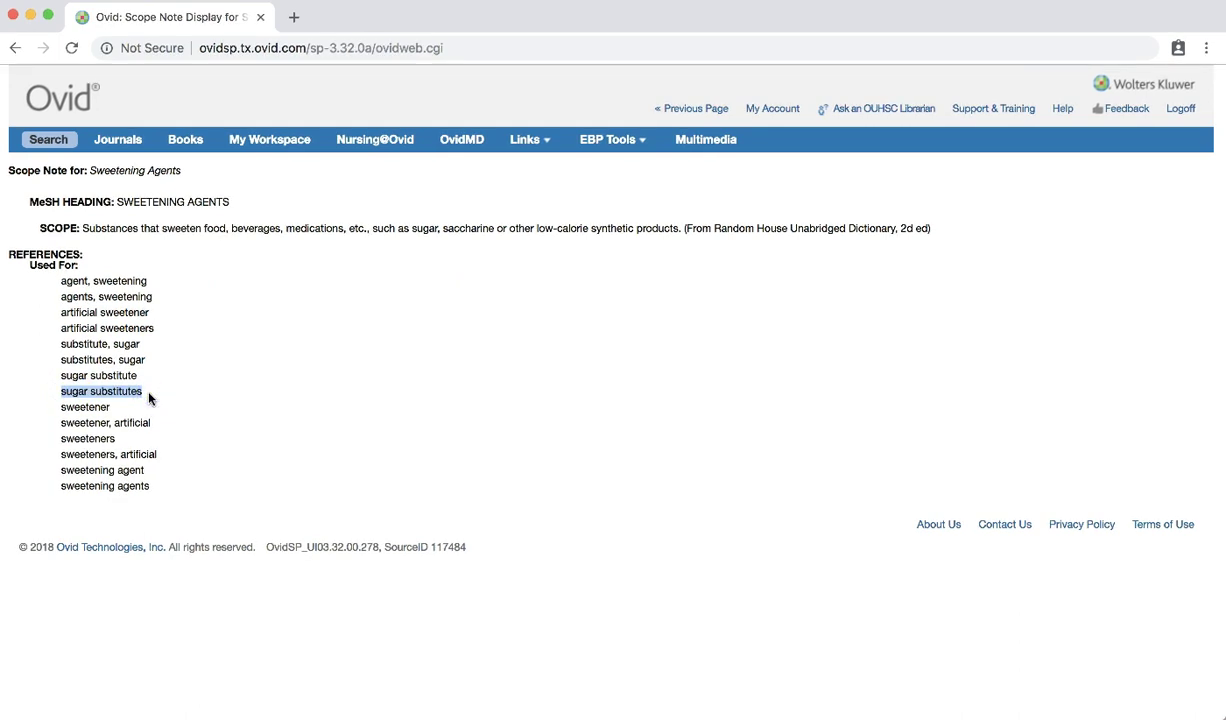
left_click_drag(148, 397, 168, 392)
Go back to the mapping list, then select and explode Beverages before continuing to its subheadings
left_click(16, 48)
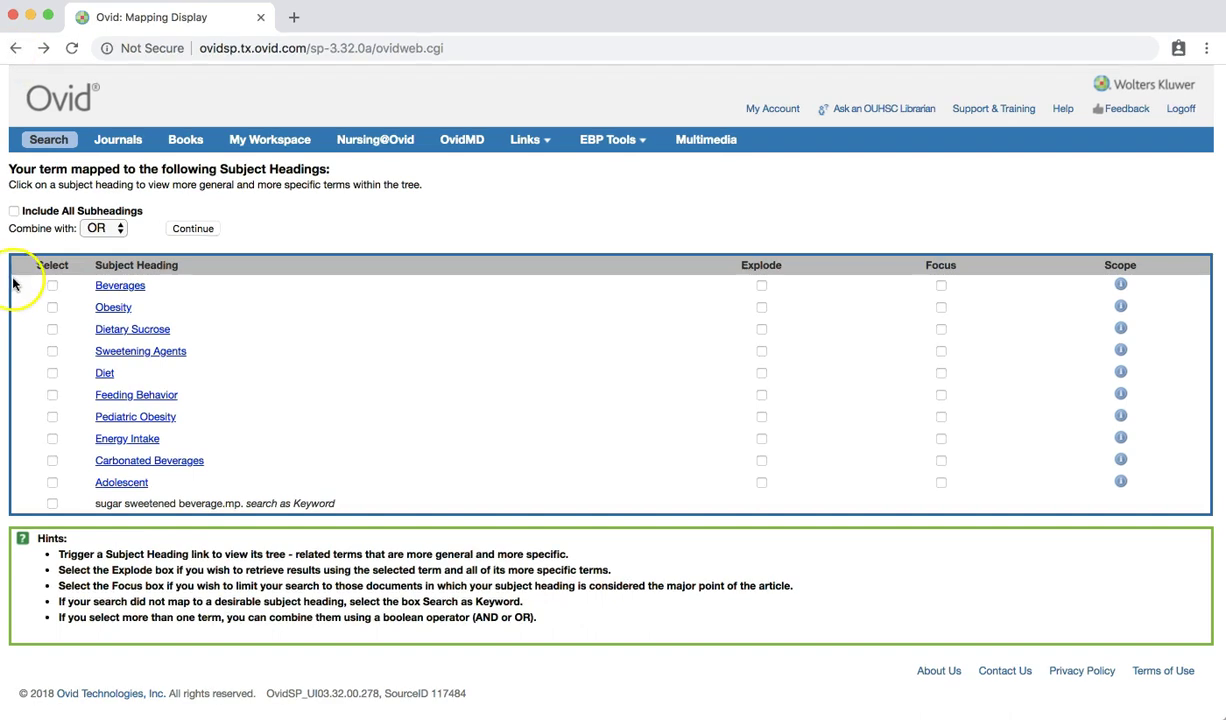
left_click(52, 286)
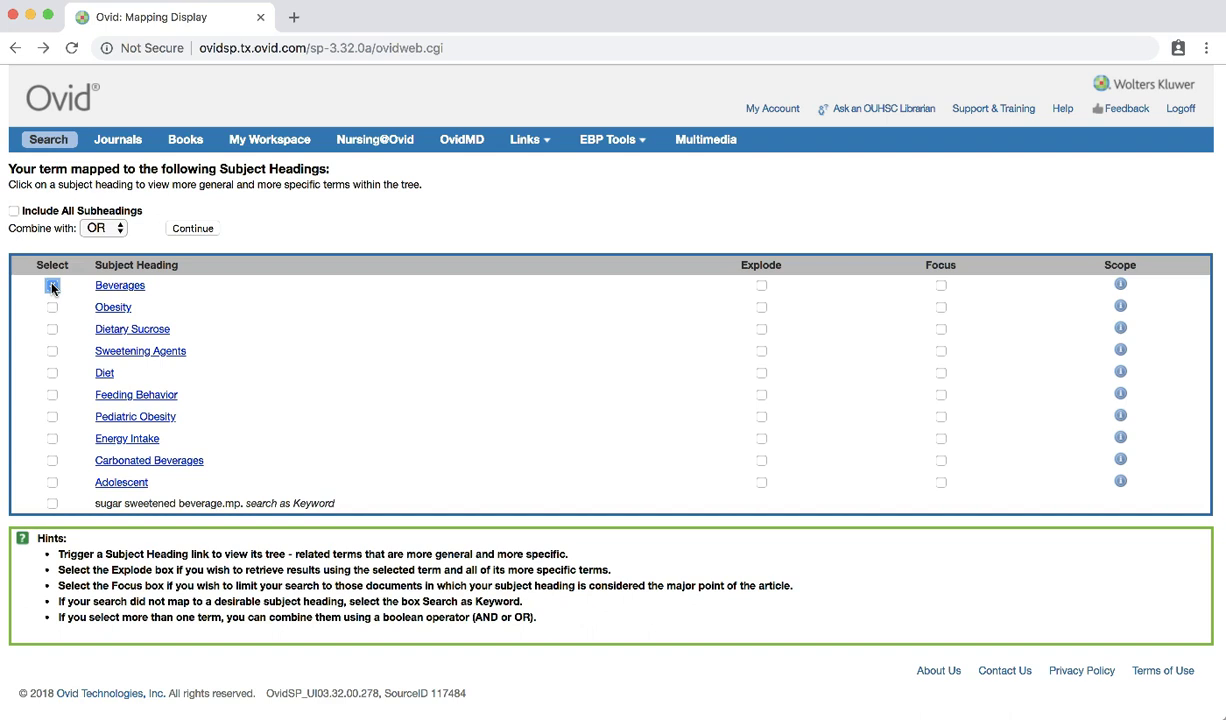
left_click(52, 287)
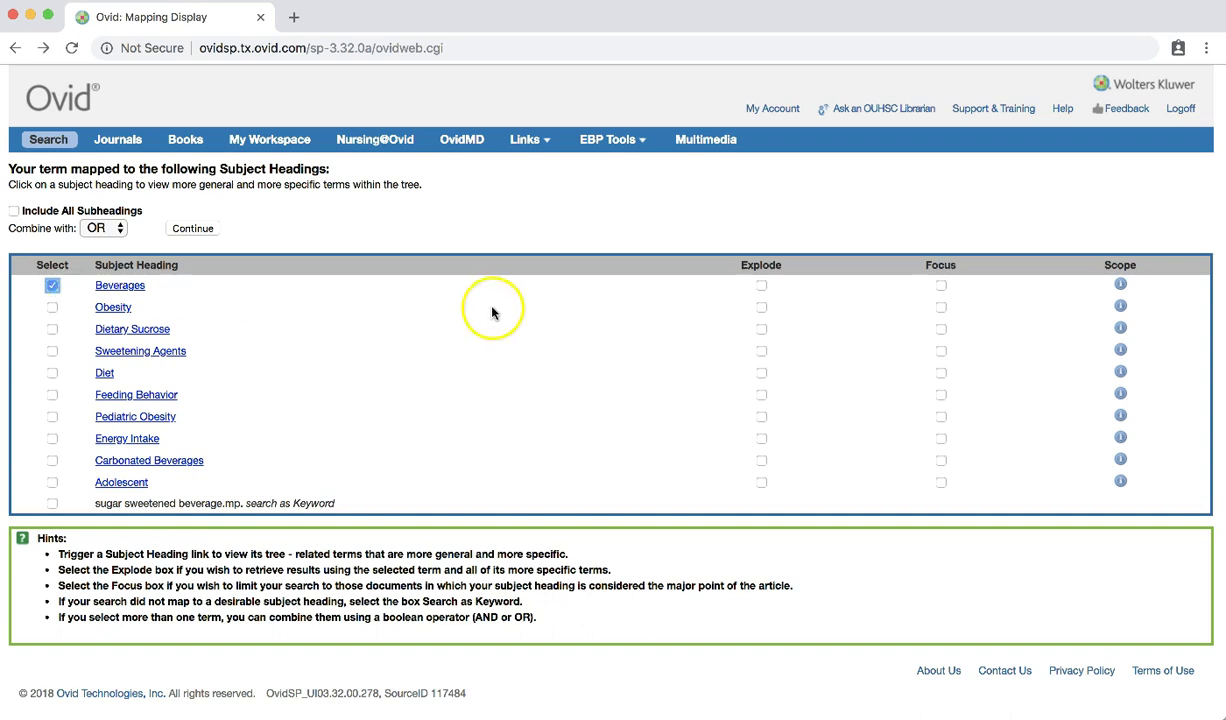
left_click(760, 287)
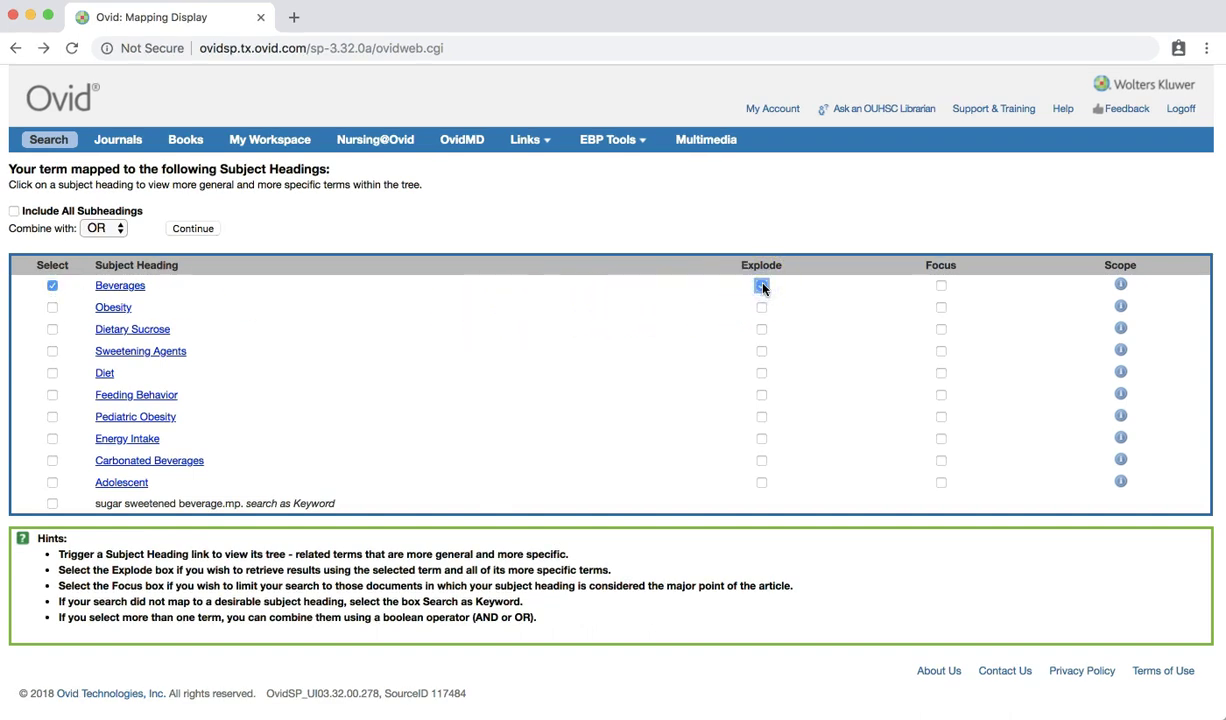
left_click(188, 228)
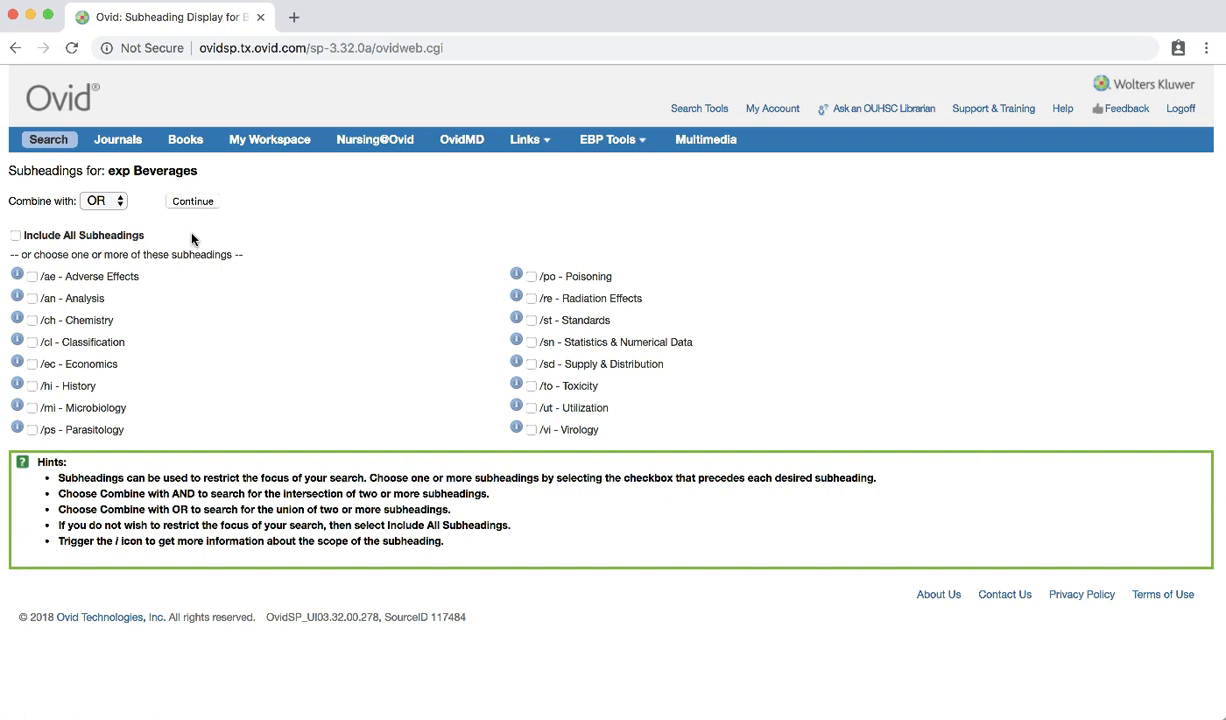
Limit exploded Beverages to the /ae Adverse Effects subheading, creating search 1 with 7920 results
left_click(33, 276)
left_click(195, 203)
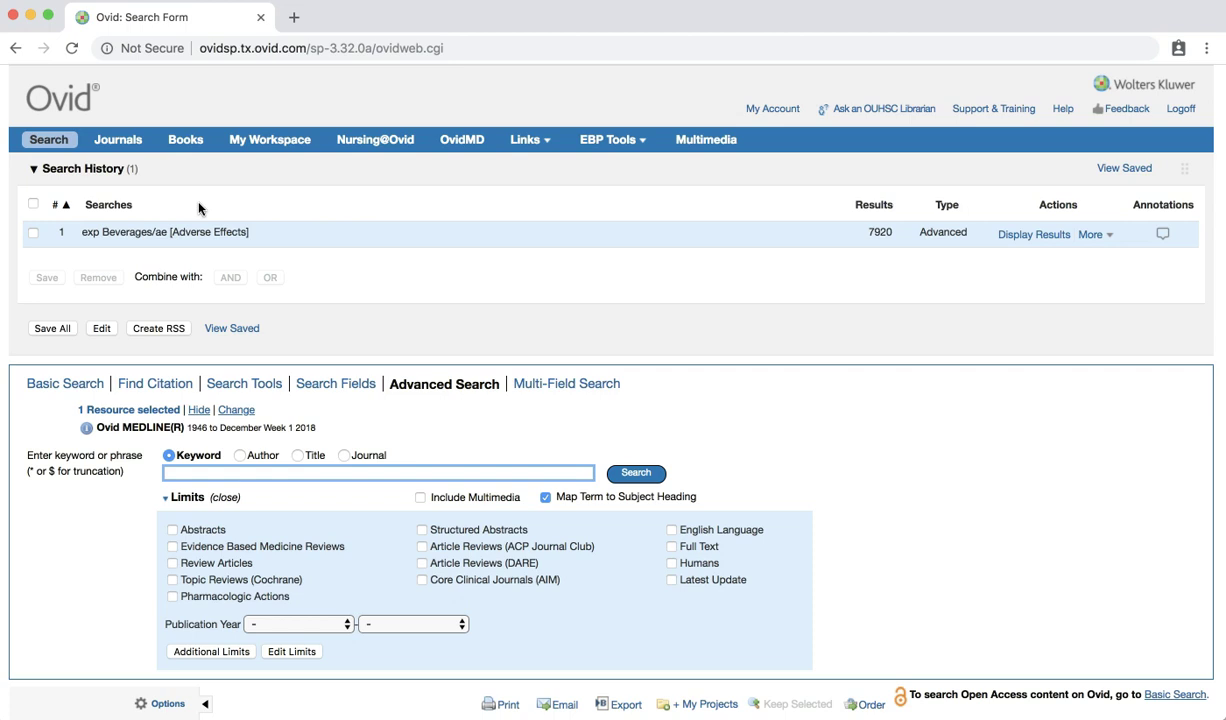
Search 'dietary sucrose', then explode Dietary Sucrose with no subheadings, creating search 2 with 3997 results
left_click(199, 472)
type("dietary sucrose")
key("Return")
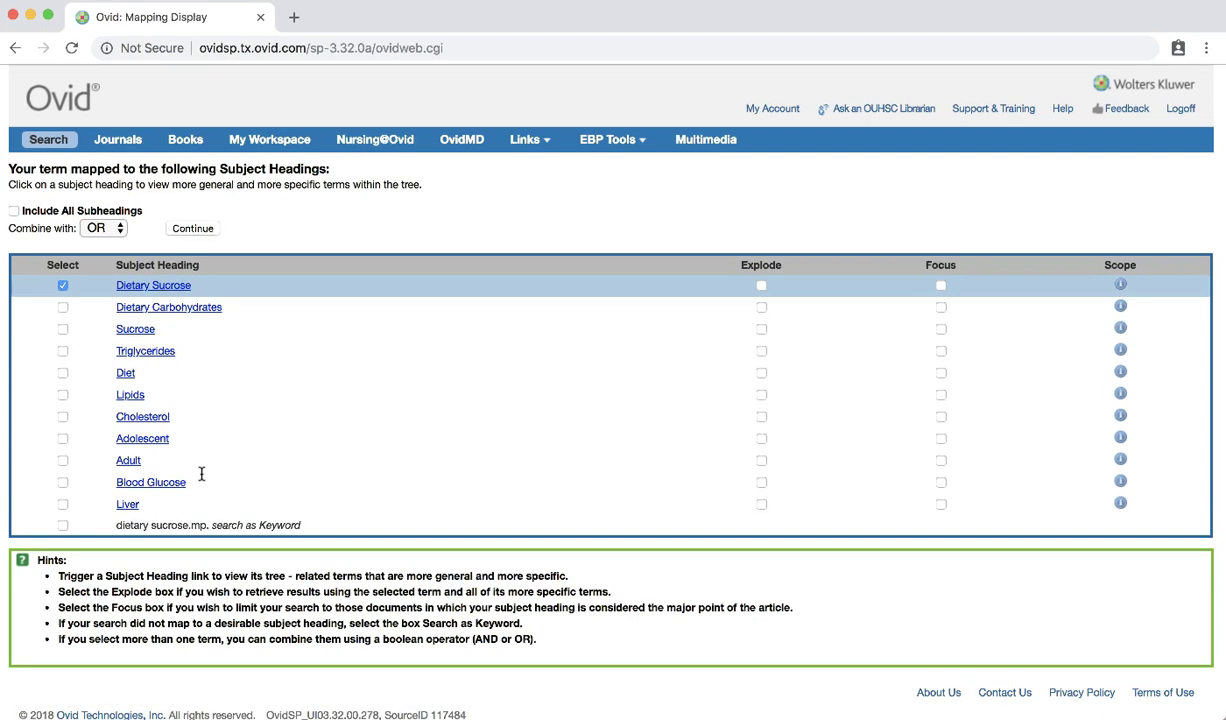
left_click(762, 287)
left_click(190, 229)
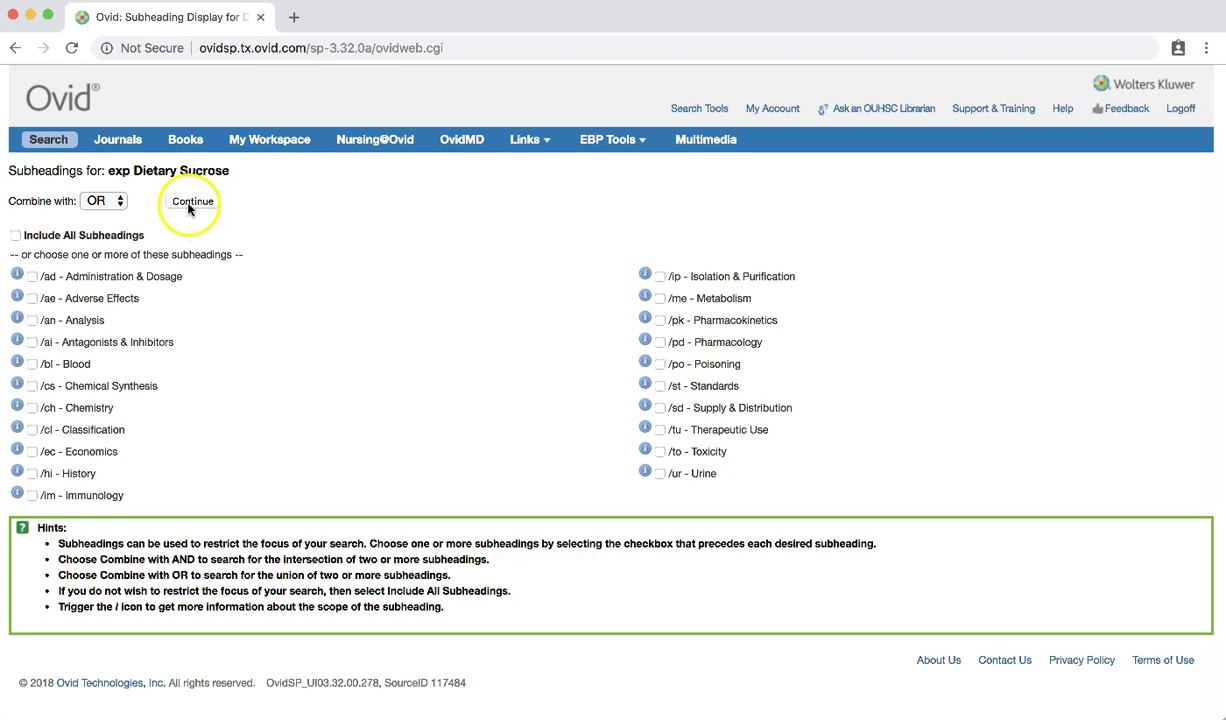
left_click(189, 205)
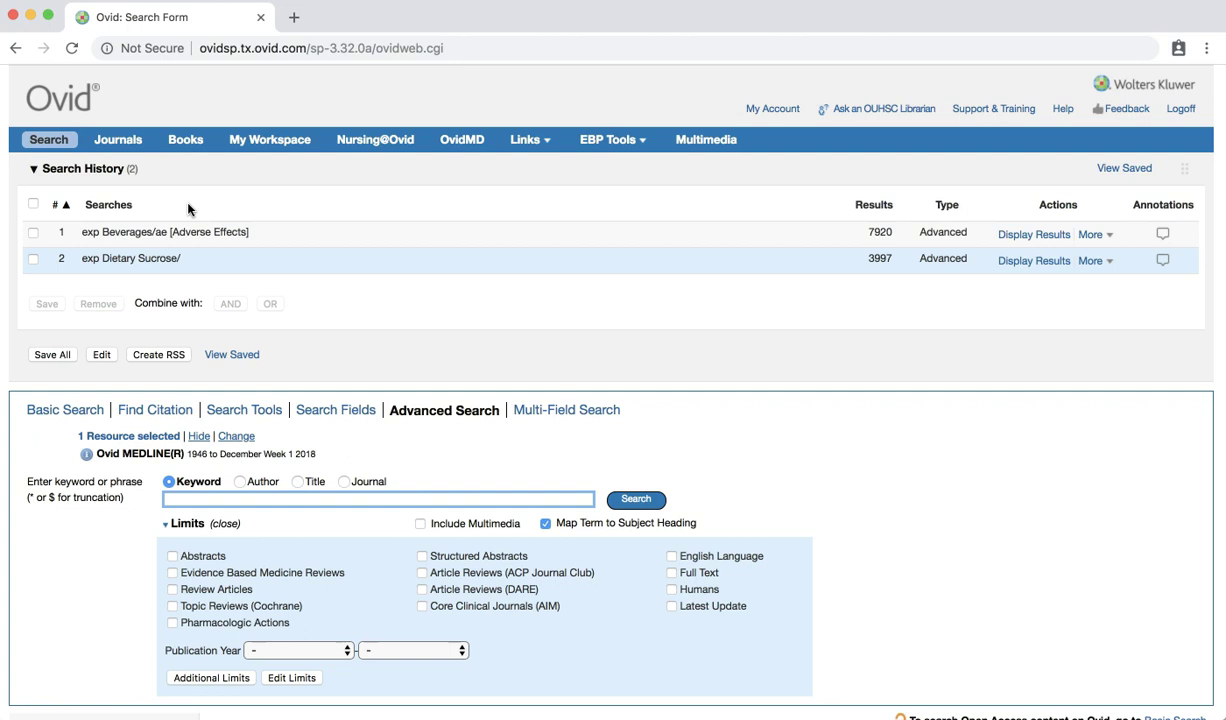
Select searches 1 and 2 and combine them with AND, giving 326 results
left_click(33, 232)
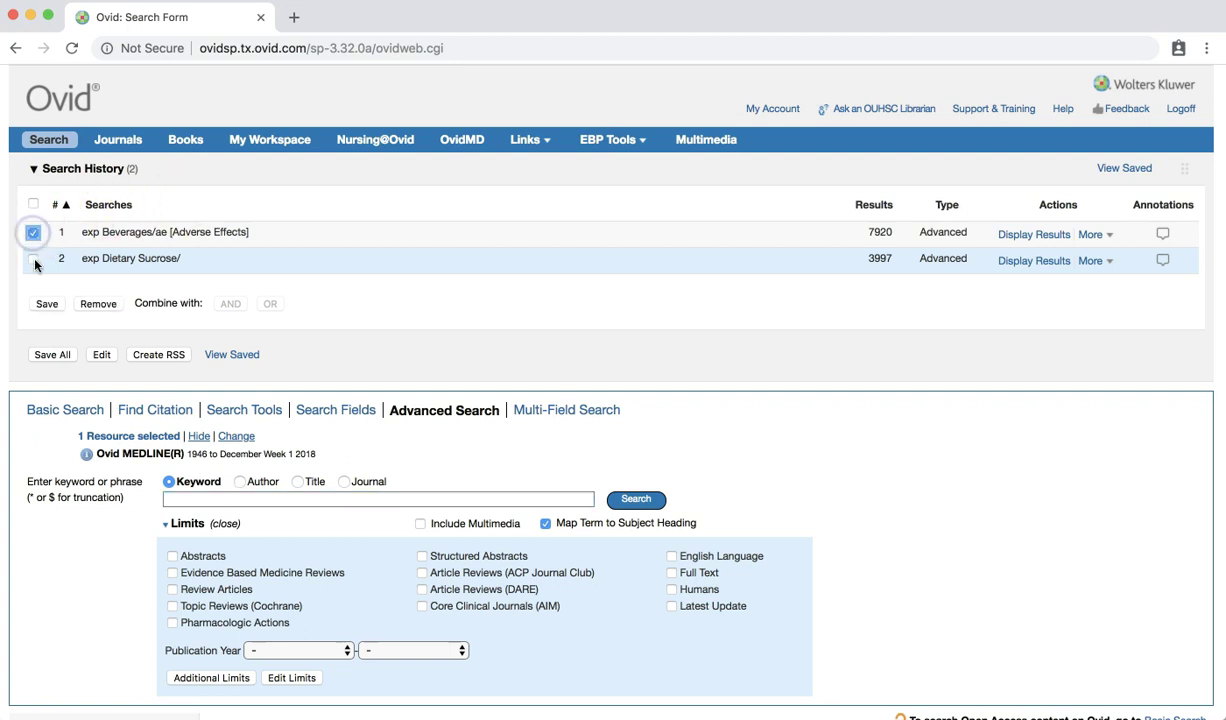
left_click(34, 260)
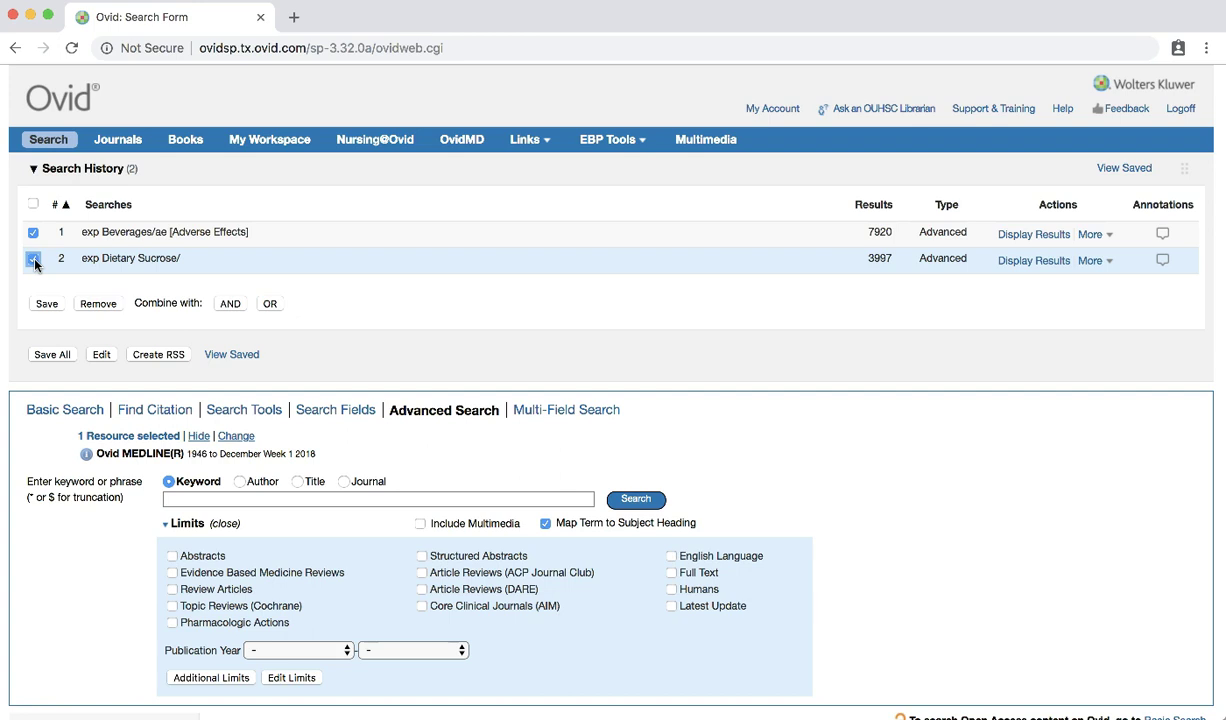
left_click(230, 304)
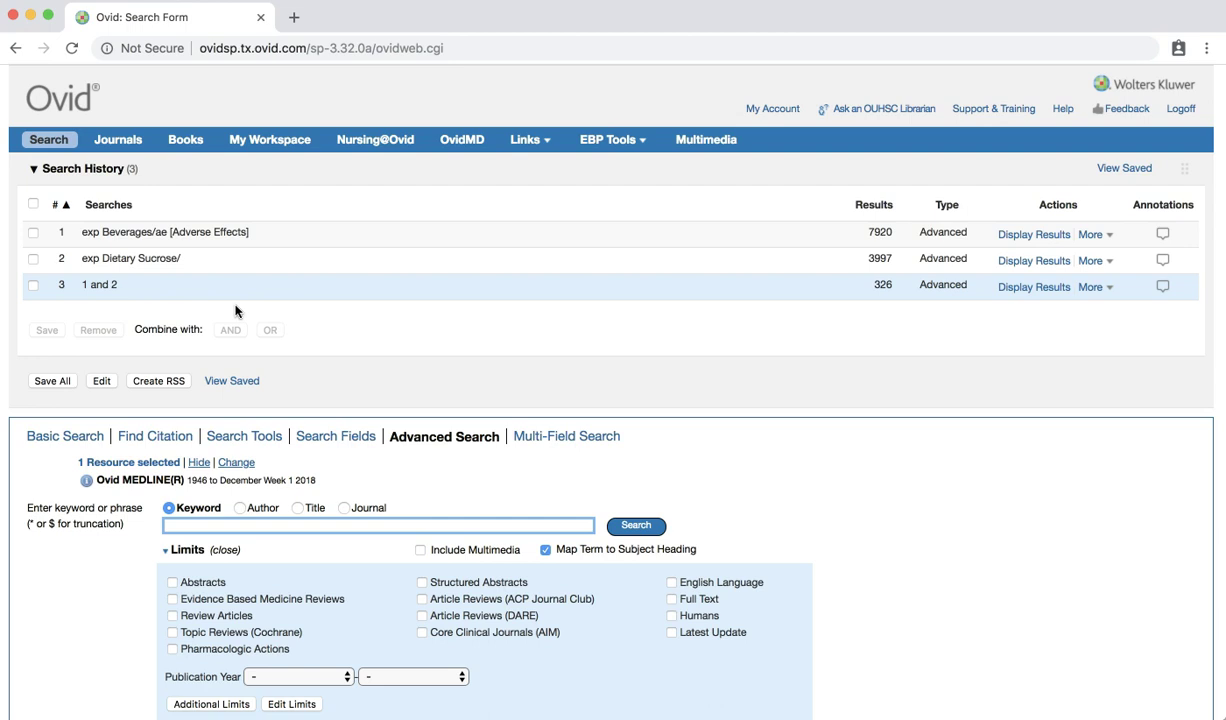
In Additional Limits for search 3, select Meta Analysis and Systematic Reviews as publication types
scroll(236, 311, "down", 3)
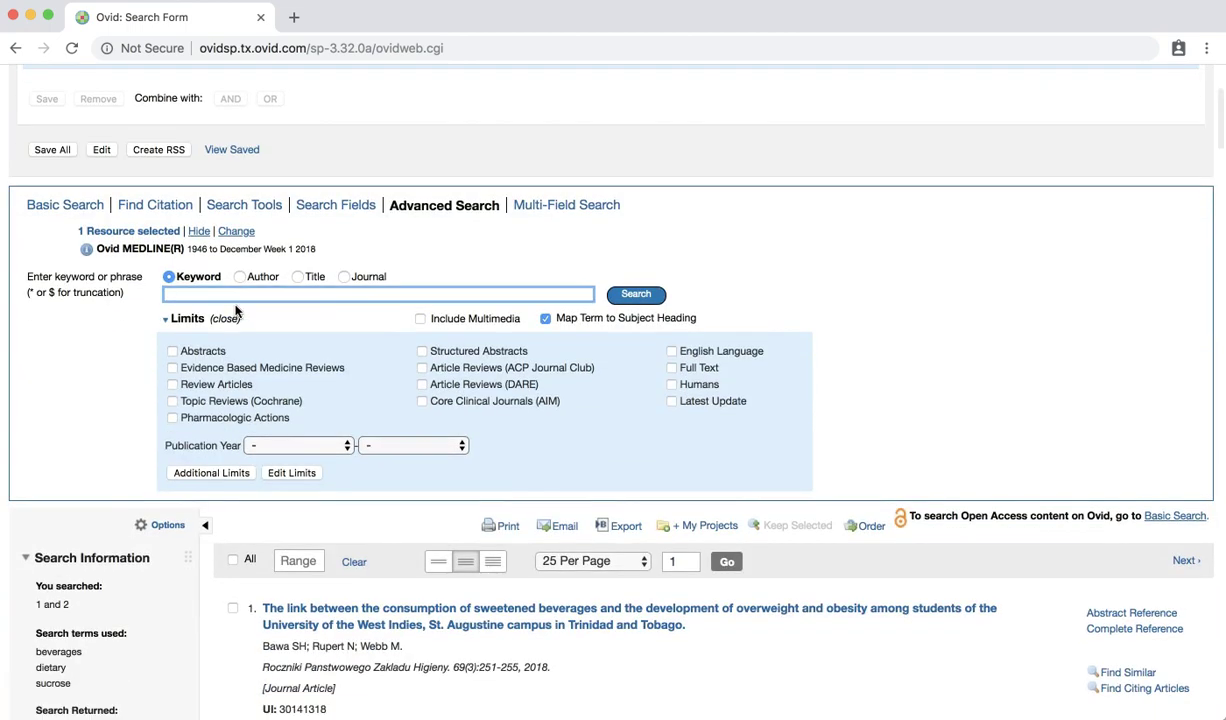
left_click(200, 474)
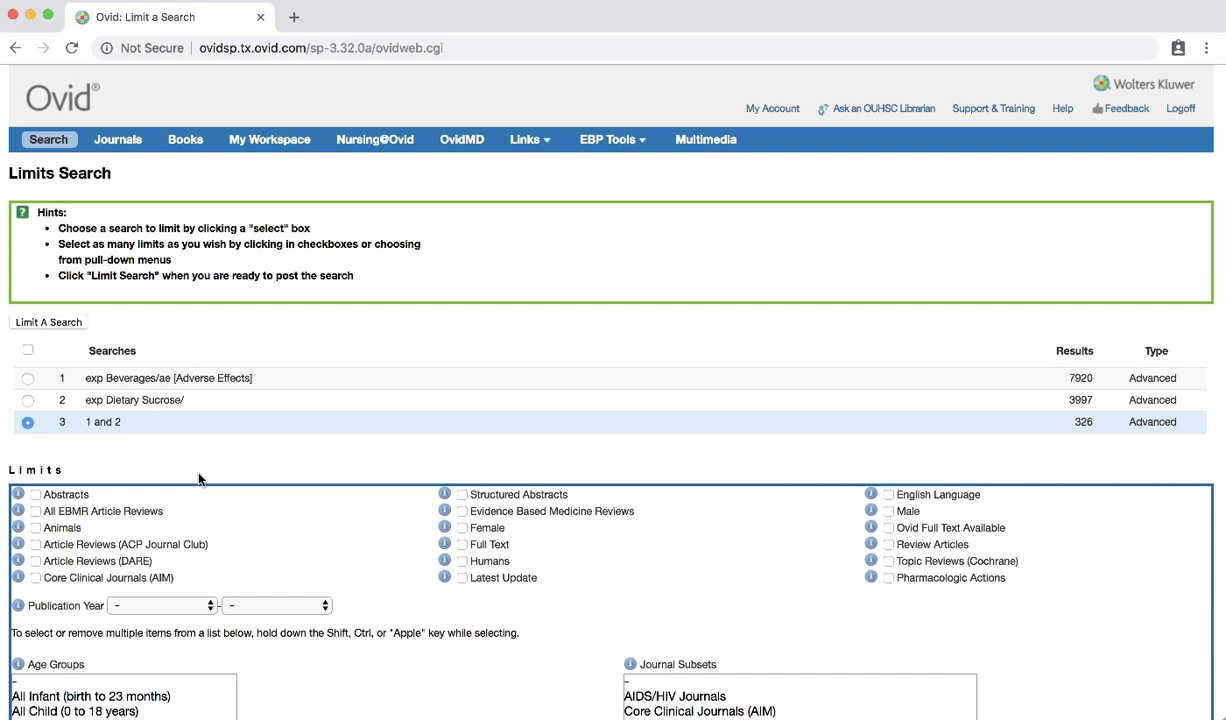
scroll(312, 397, "down", 10)
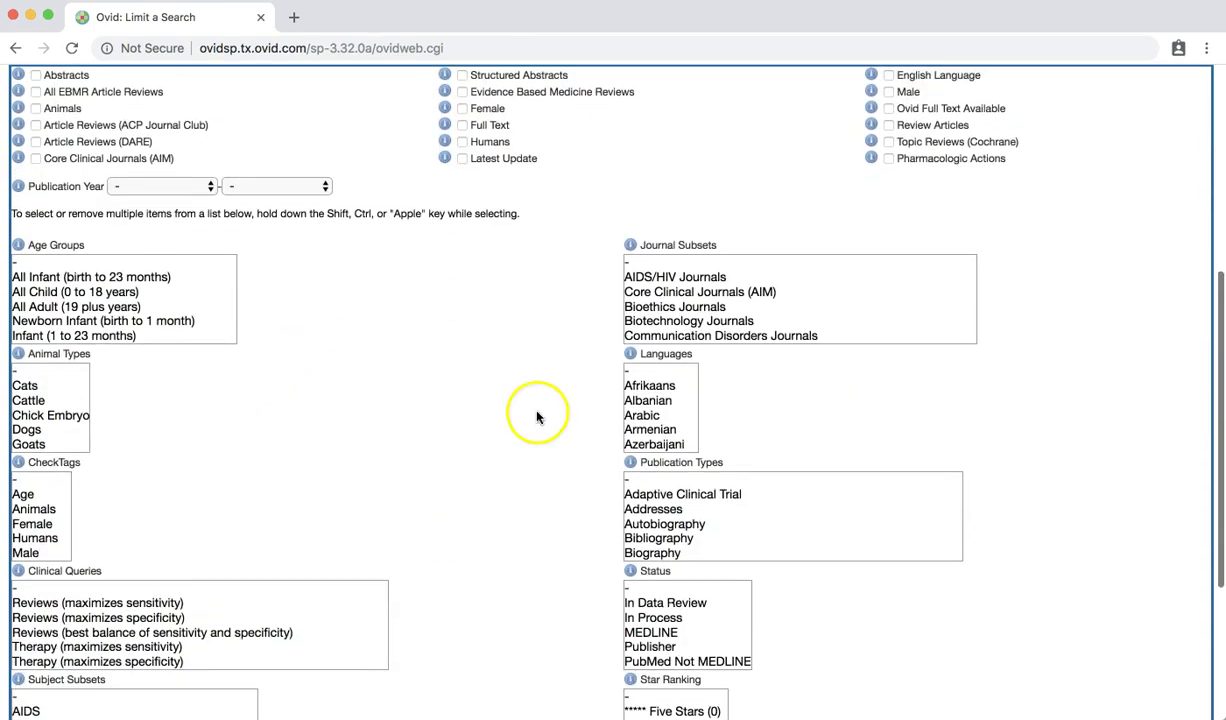
left_click_drag(632, 464, 729, 466)
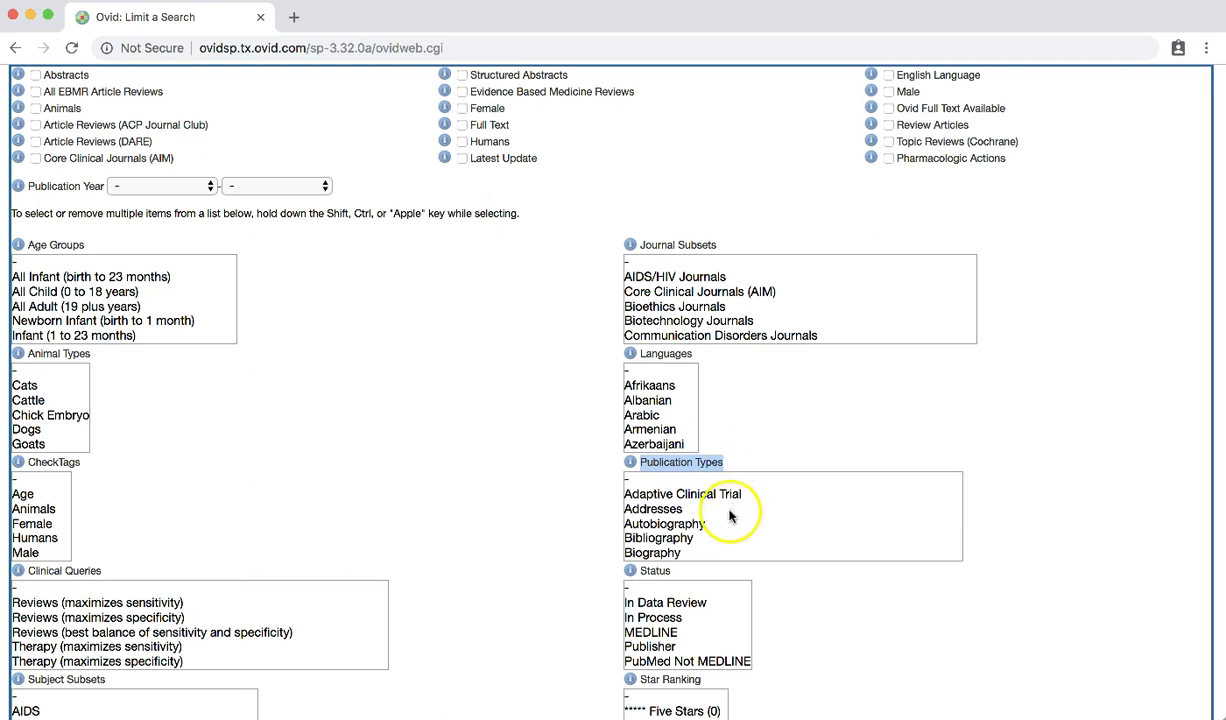
scroll(731, 510, "down", 5)
scroll(731, 515, "down", 6)
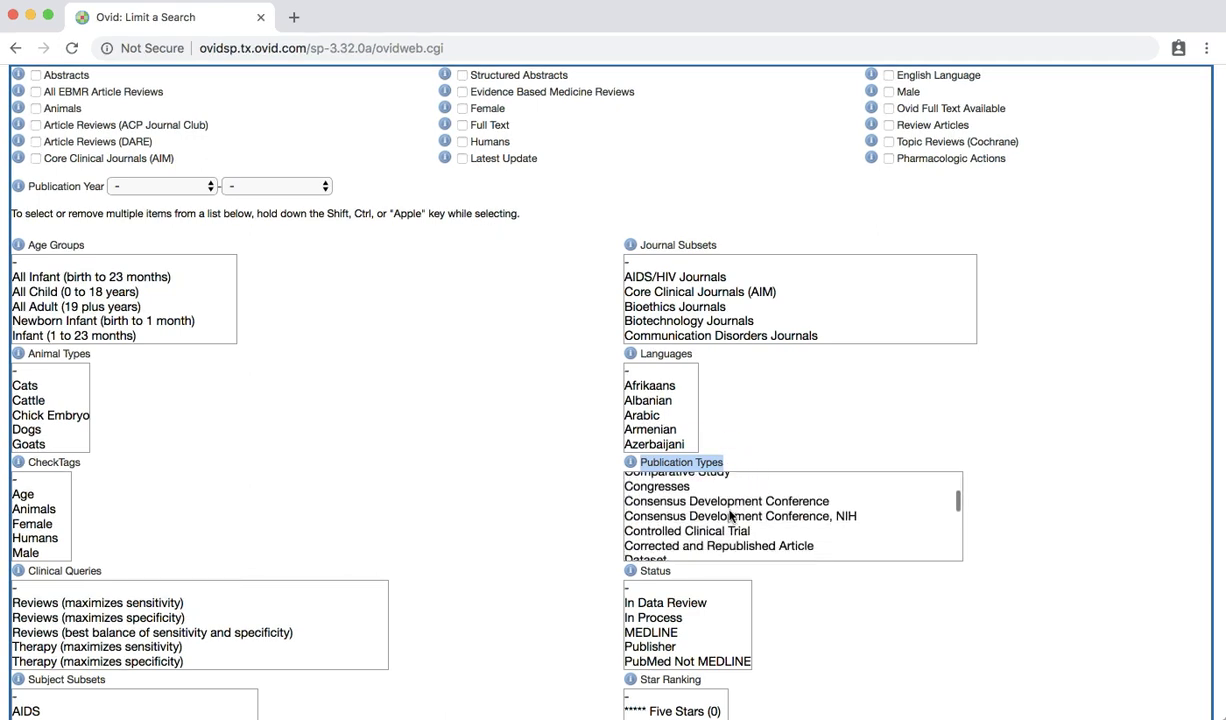
scroll(731, 515, "down", 8)
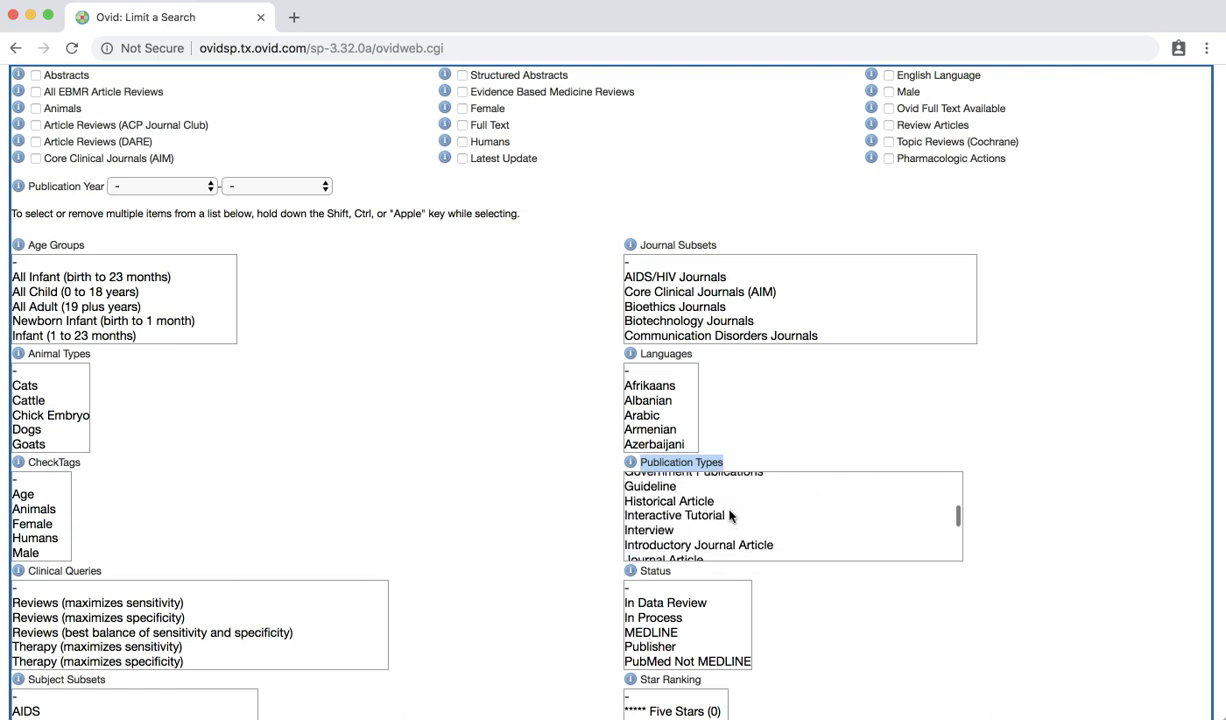
left_click(702, 513)
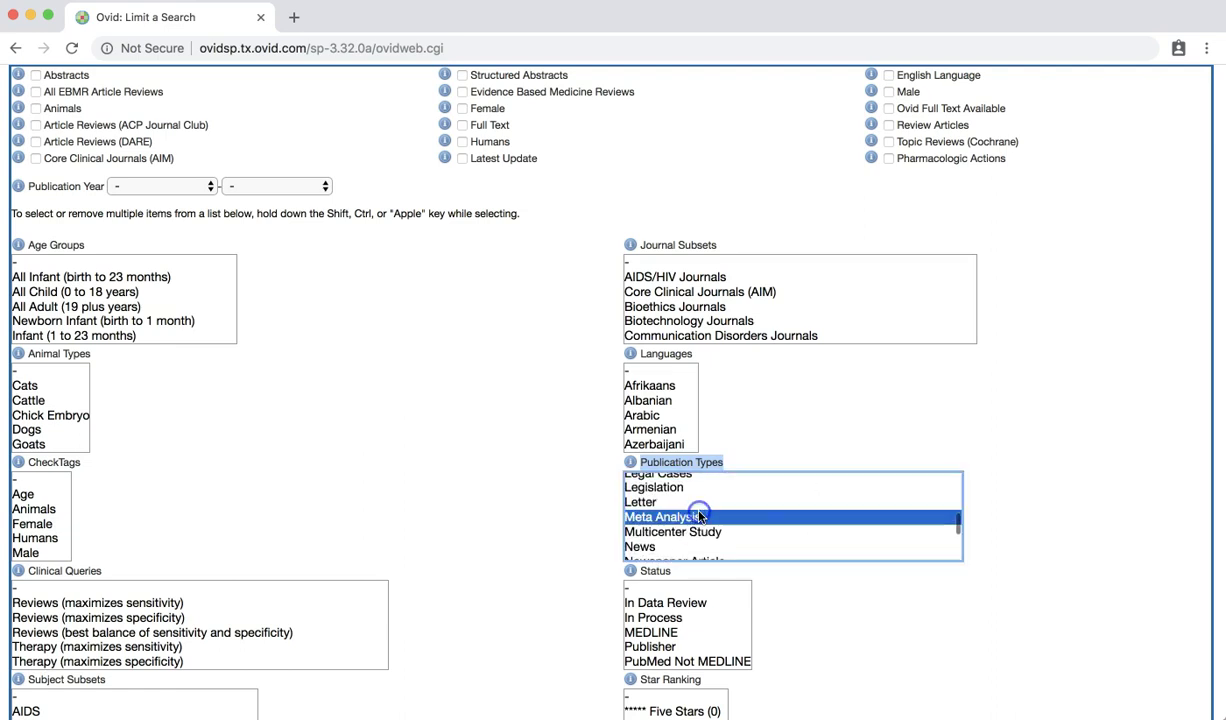
scroll(699, 513, "down", 5)
scroll(699, 515, "down", 6)
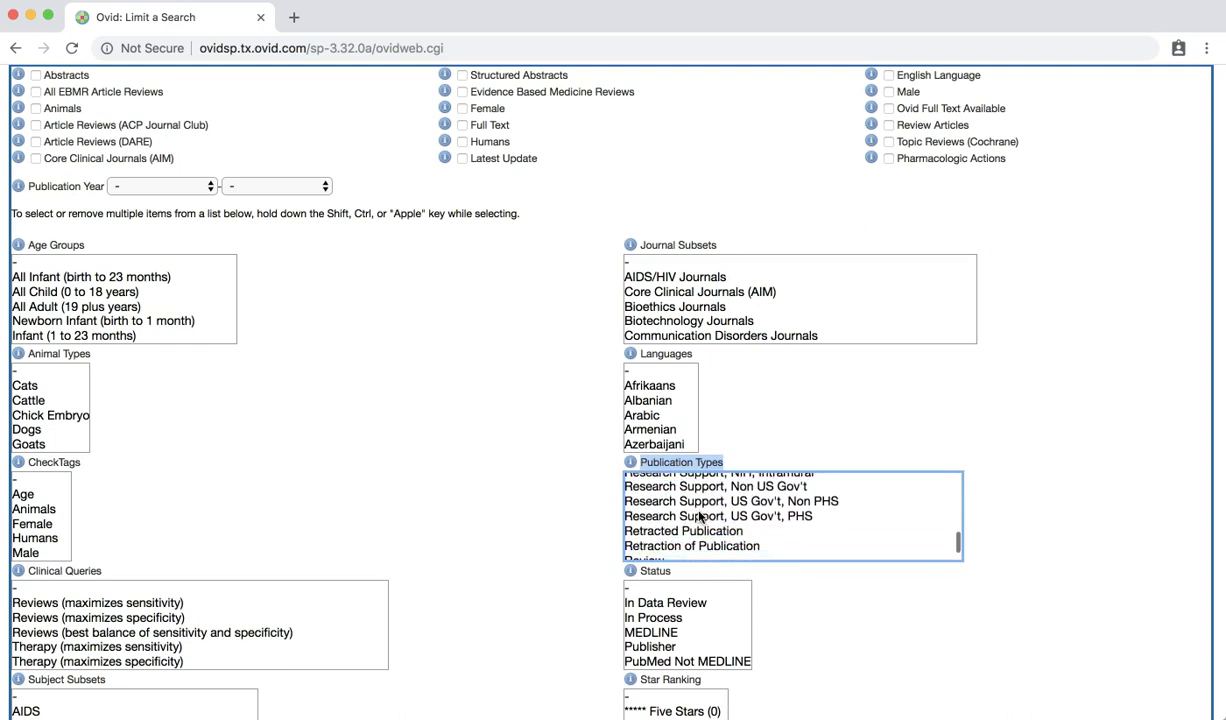
left_click(698, 531)
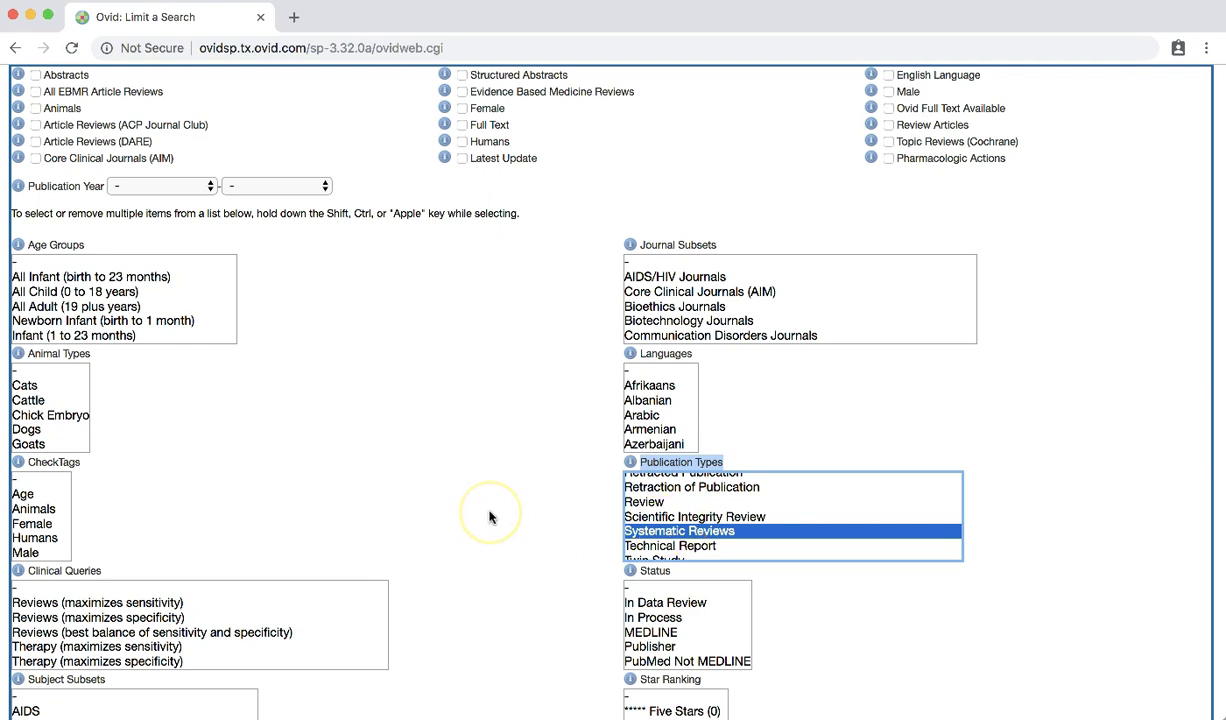
scroll(490, 517, "up", 5)
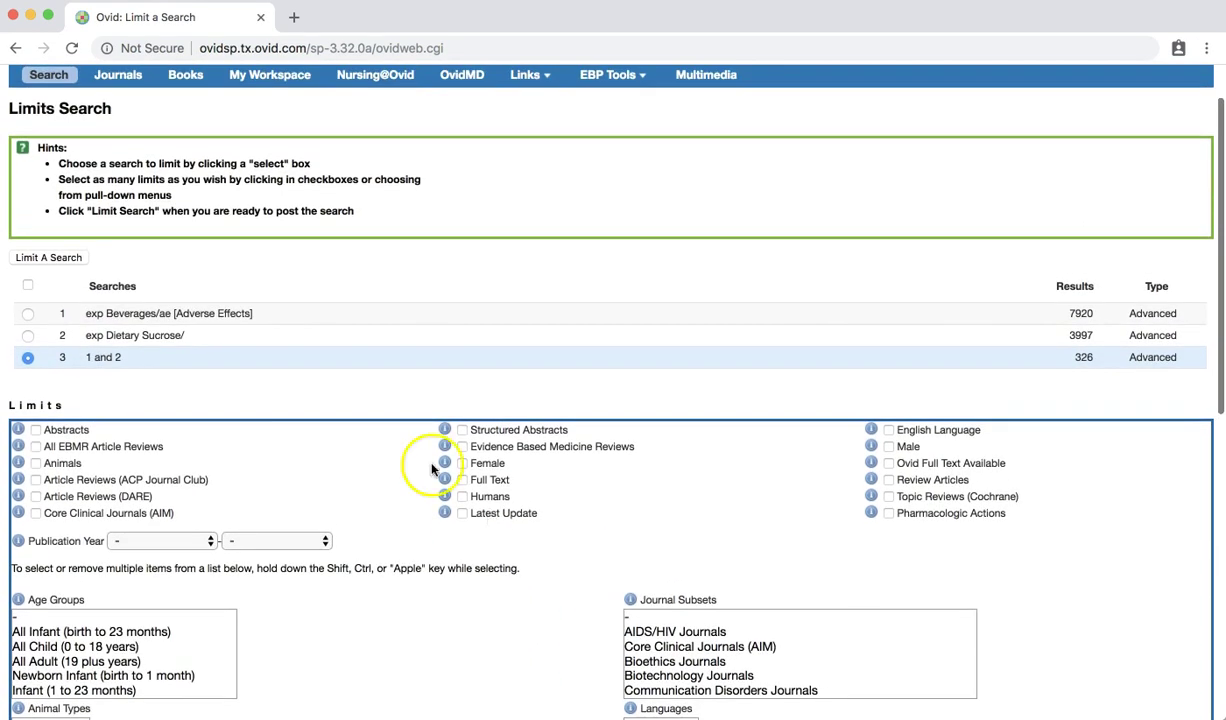
Apply the publication-type limits to search 3, creating search 4 with 33 results
left_click(42, 258)
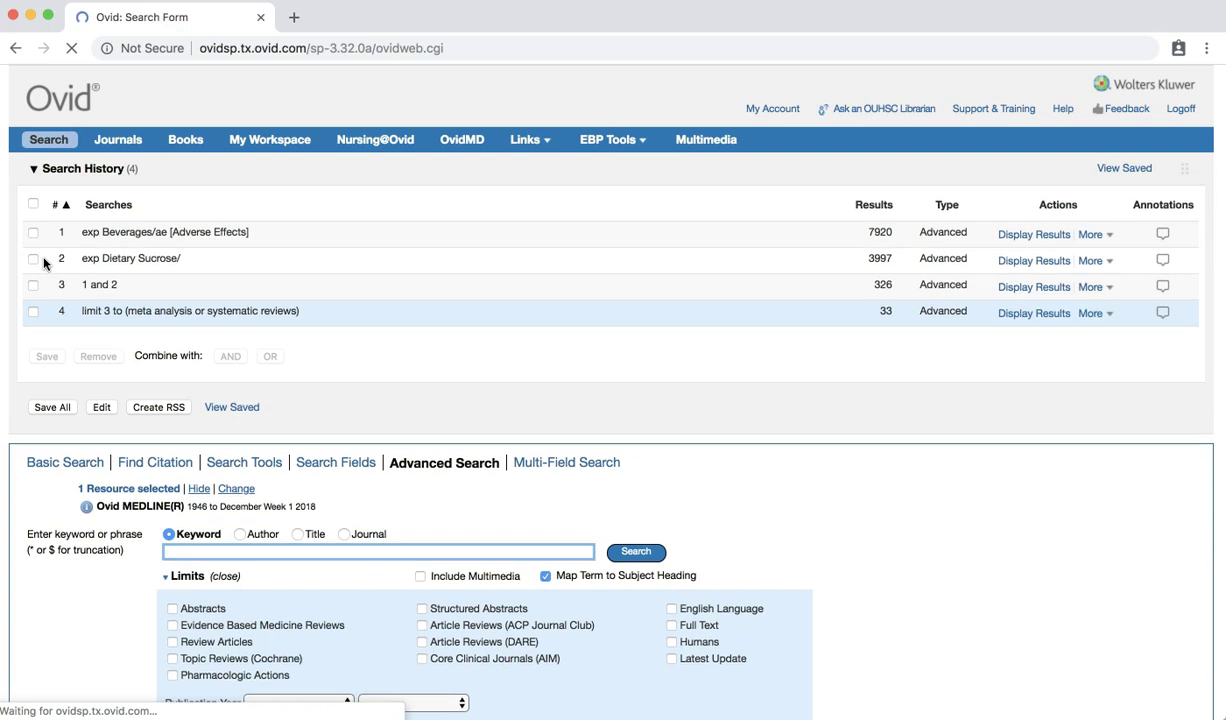